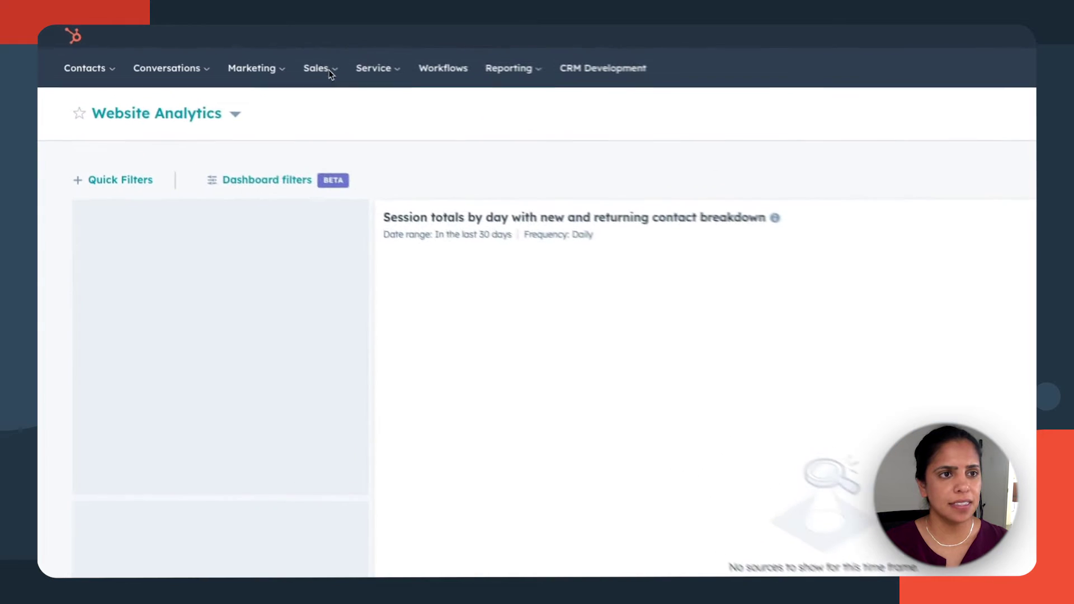
- Go to Sales > Tasks and review the Assignee and Task type filter options
click(185, 48)
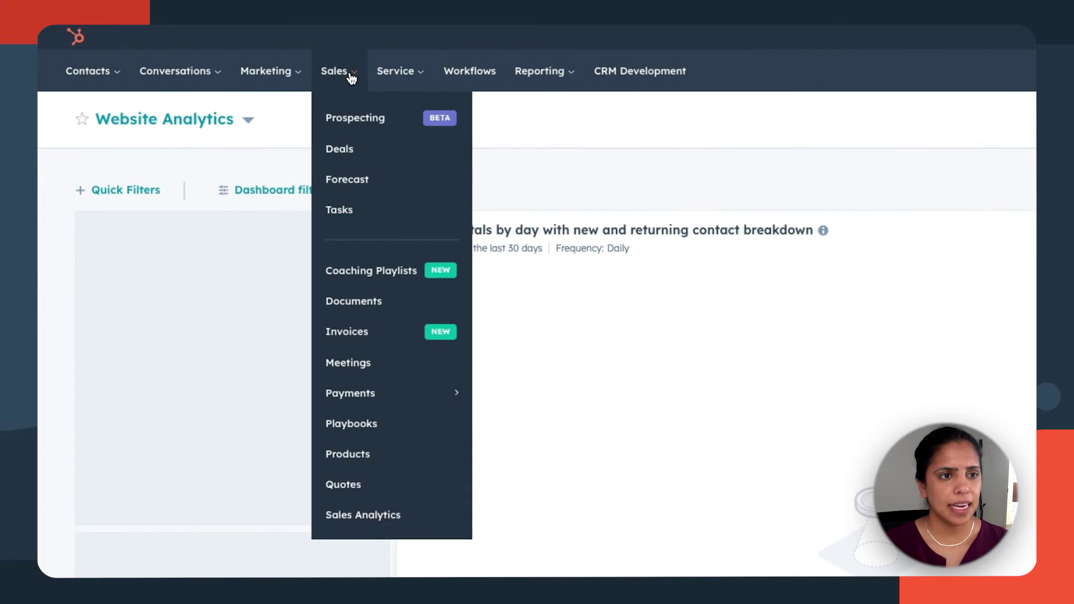
click(389, 209)
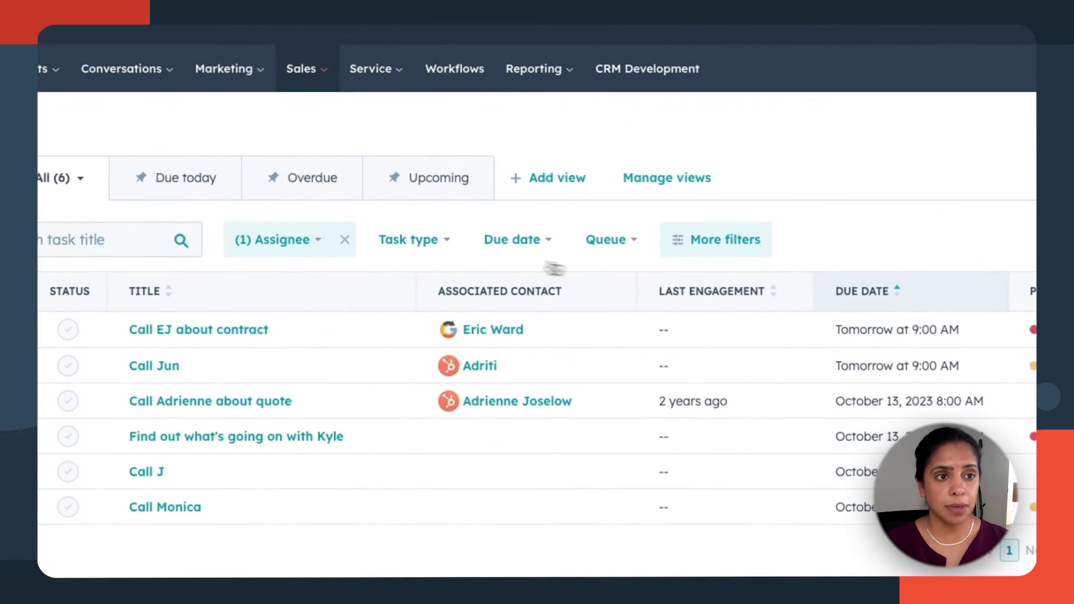
click(367, 258)
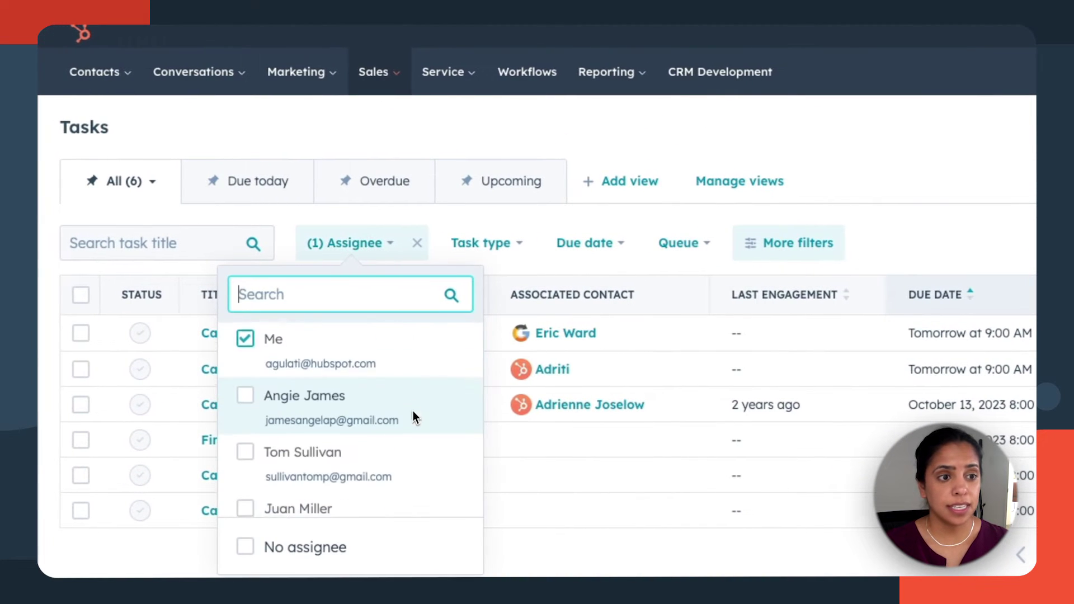
scroll(415, 418, down, 3)
scroll(414, 418, up, 5)
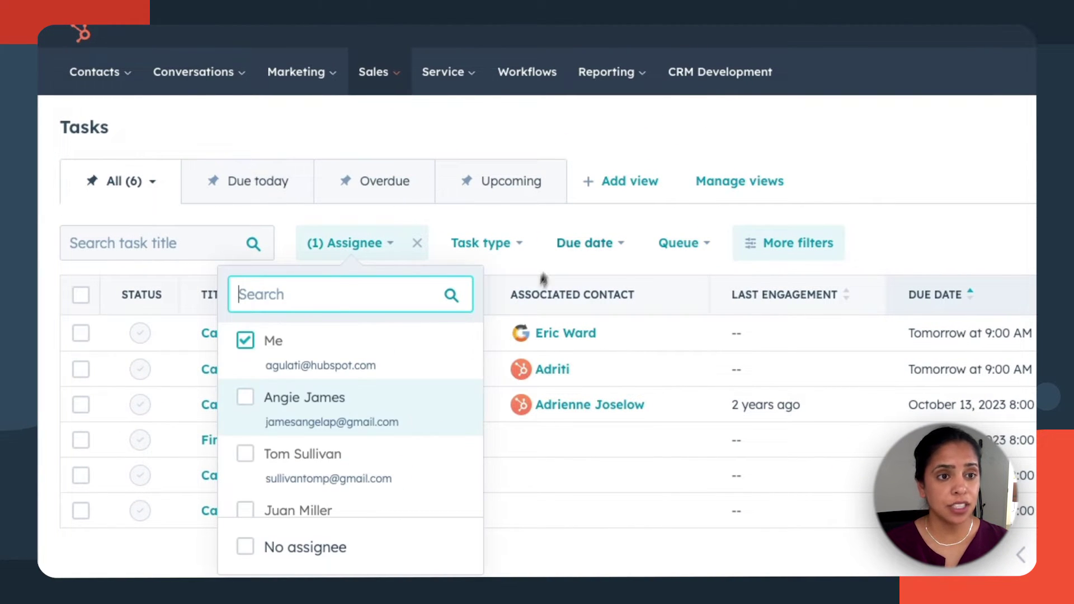
click(536, 223)
click(525, 245)
click(525, 244)
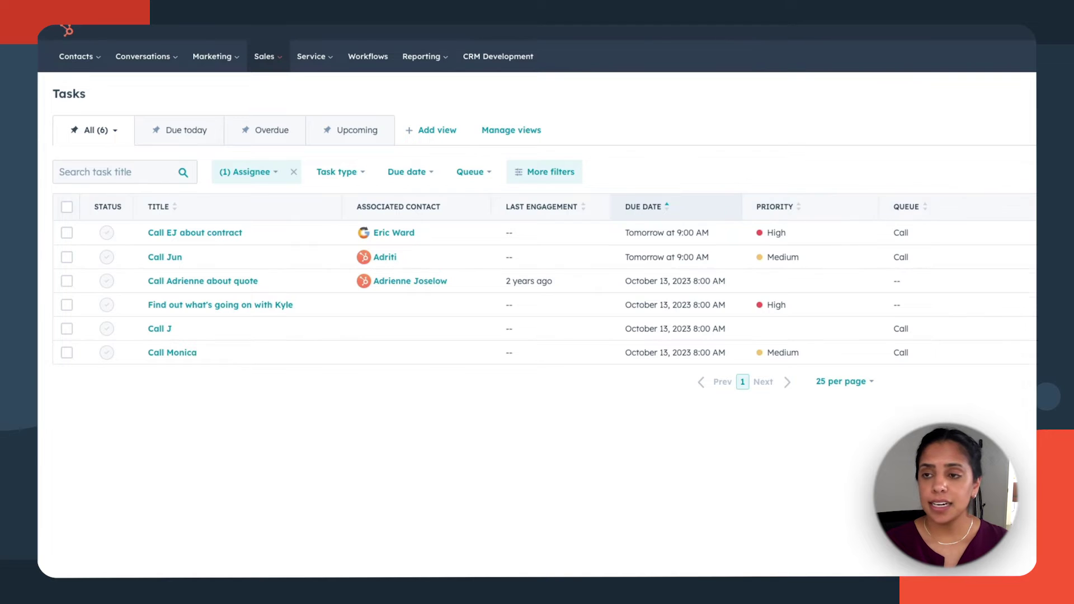
- Create a Call-type task with a call-back title and High priority
click(942, 130)
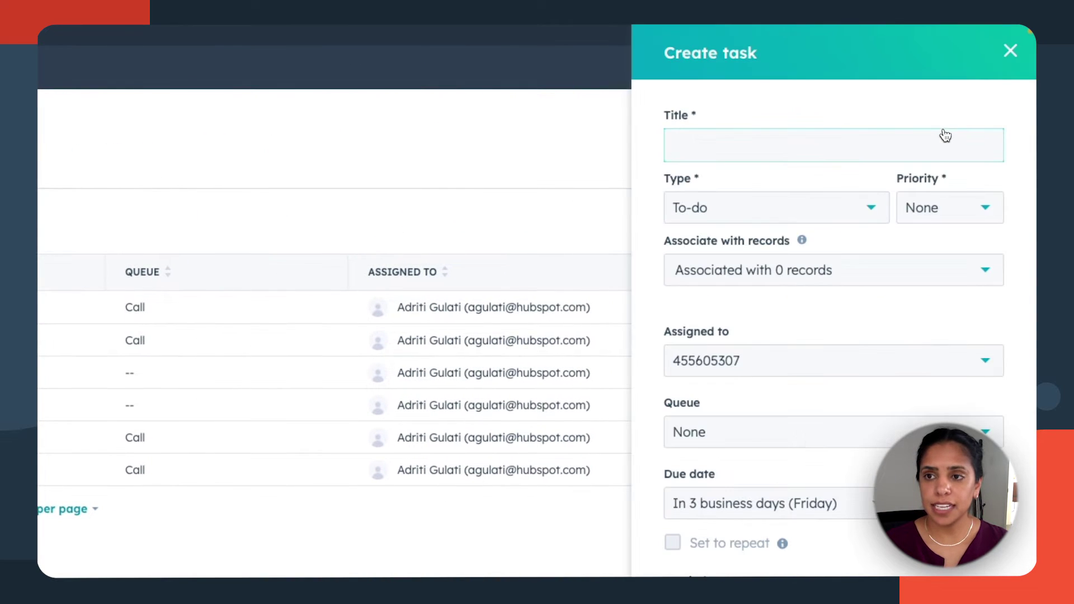
text(Call back)
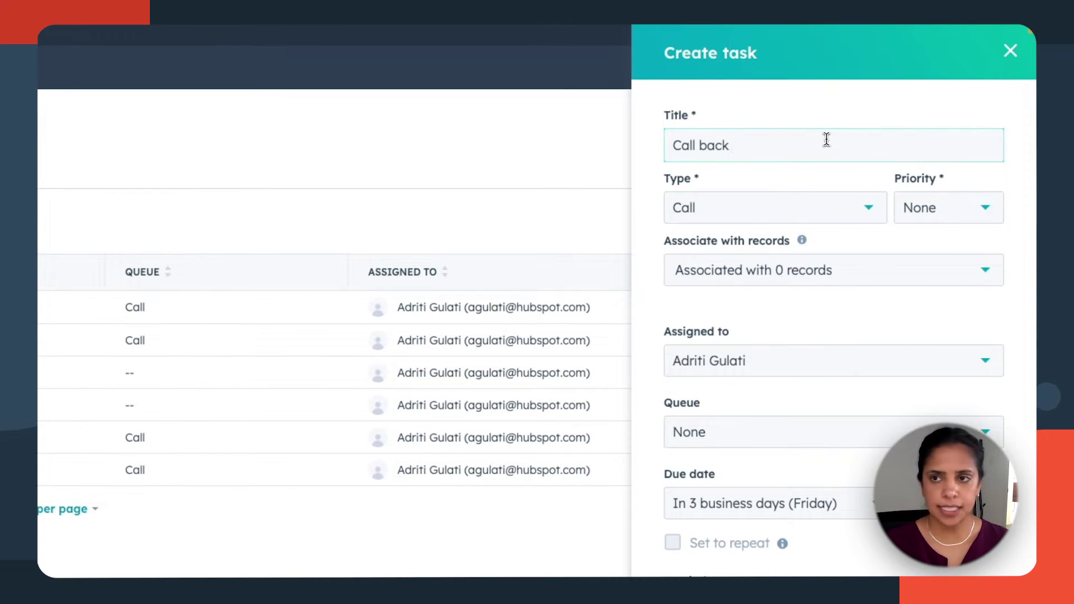
click(865, 213)
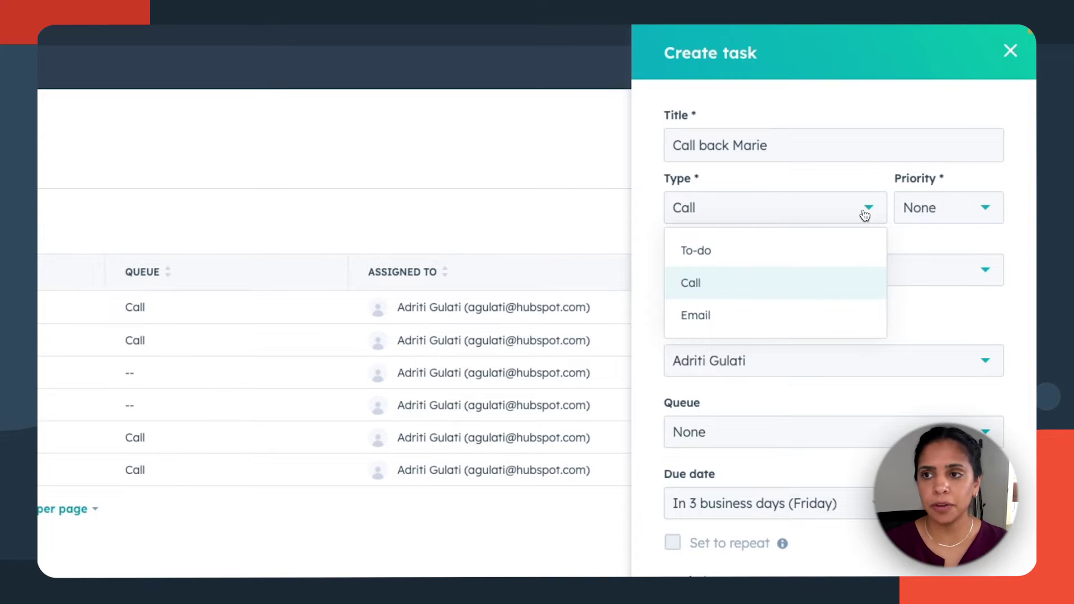
click(865, 215)
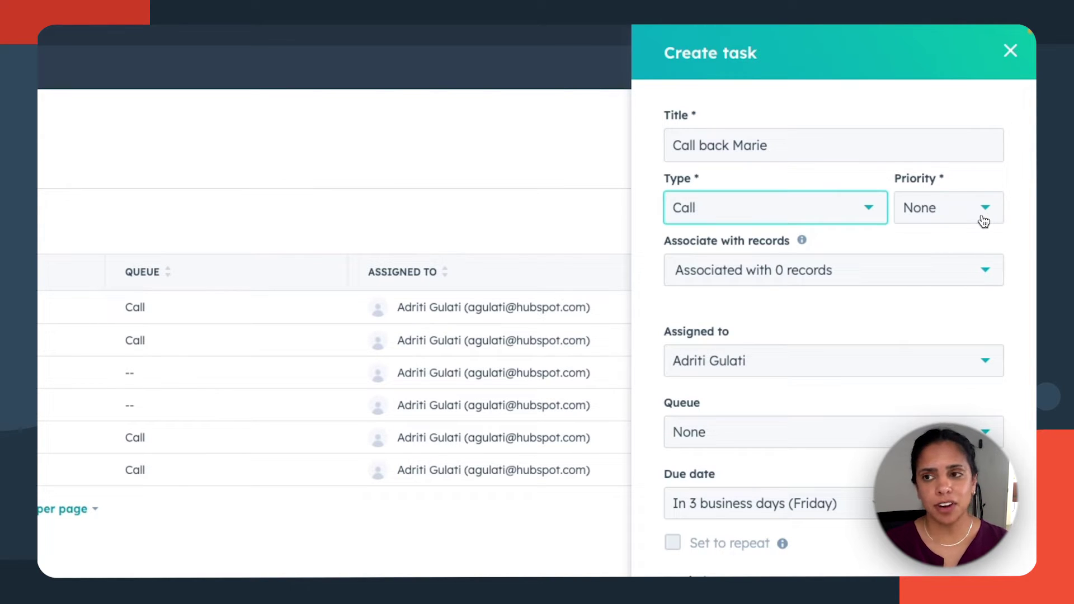
click(983, 220)
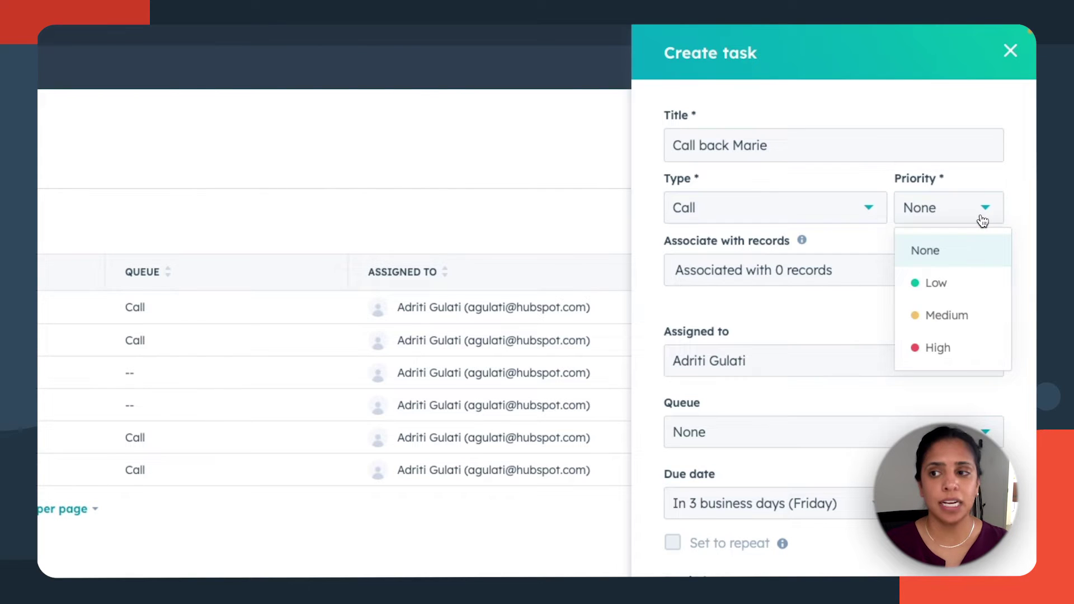
click(980, 346)
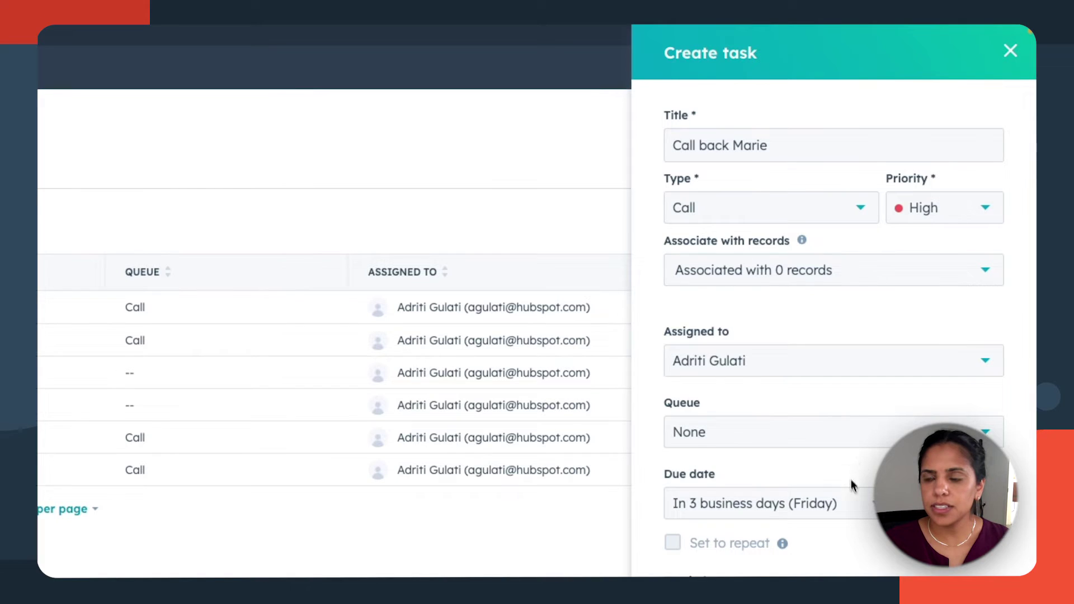
click(887, 271)
- Search contacts for 'mar' and associate the matching contact with the task
text(mar)
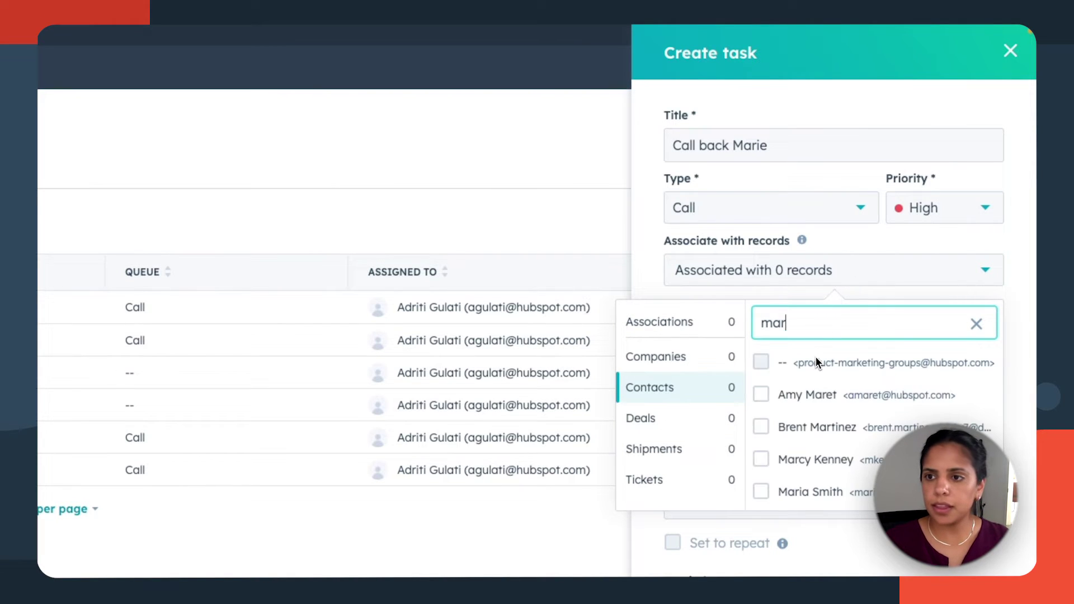
scroll(823, 392, down, 3)
click(817, 388)
click(1006, 276)
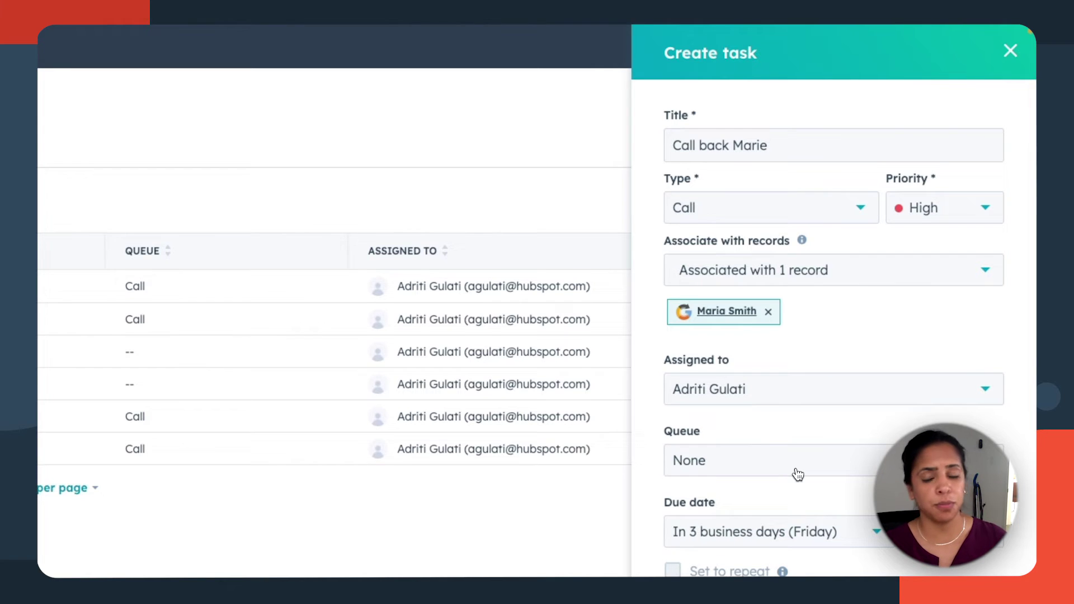
click(797, 474)
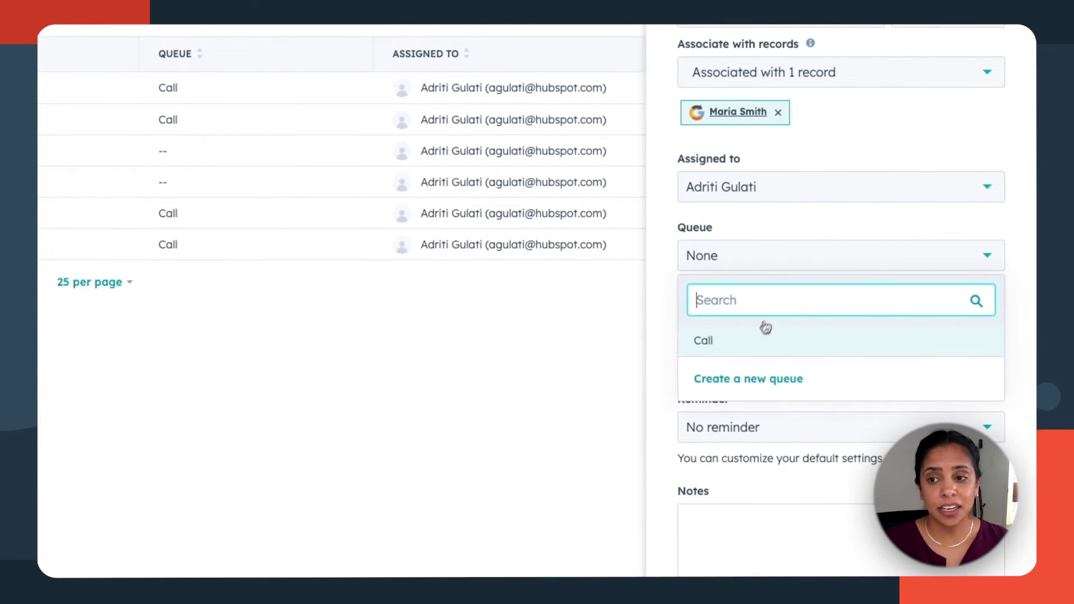
- Put the task in the Call queue and make it due tomorrow
click(750, 341)
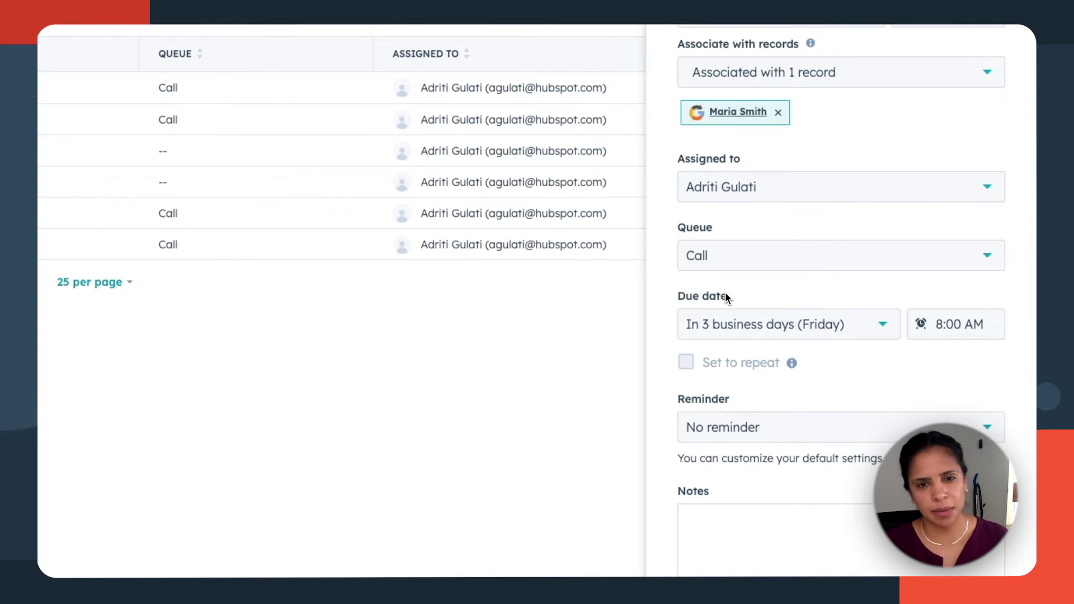
scroll(725, 292, down, 3)
click(842, 152)
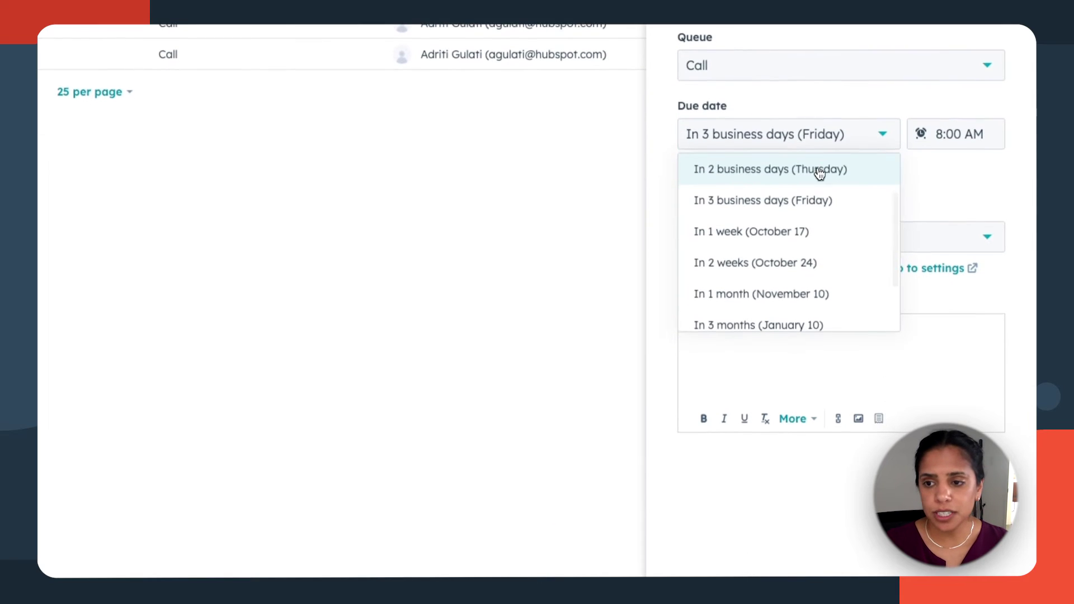
scroll(814, 174, up, 1)
click(783, 202)
- Set the due time to 9:00 AM and create the task
click(942, 134)
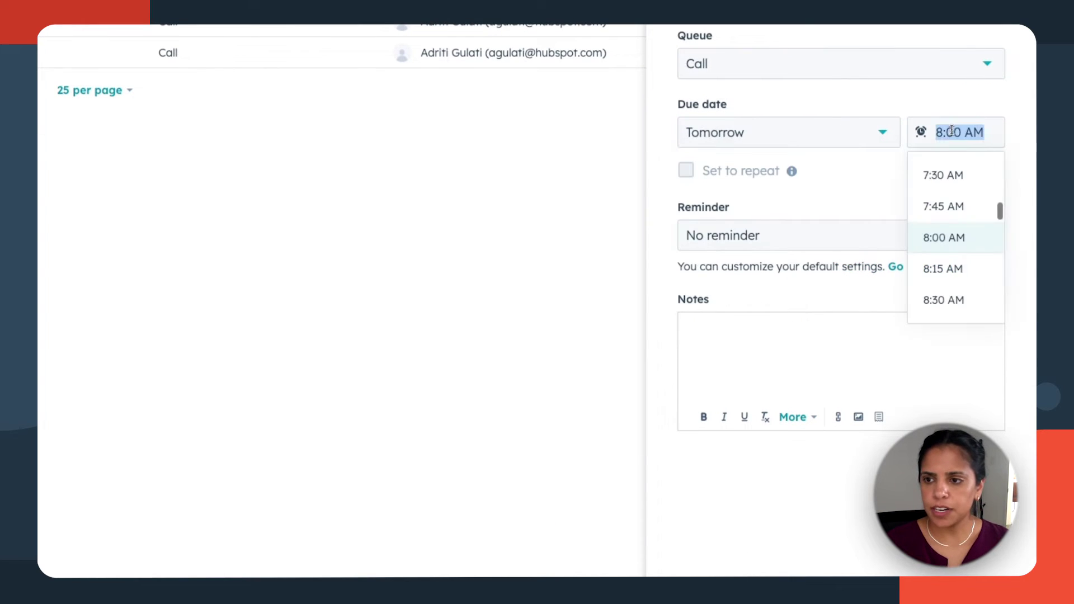
key(Down)
key(Down)
key(Down)
key(Down)
click(896, 198)
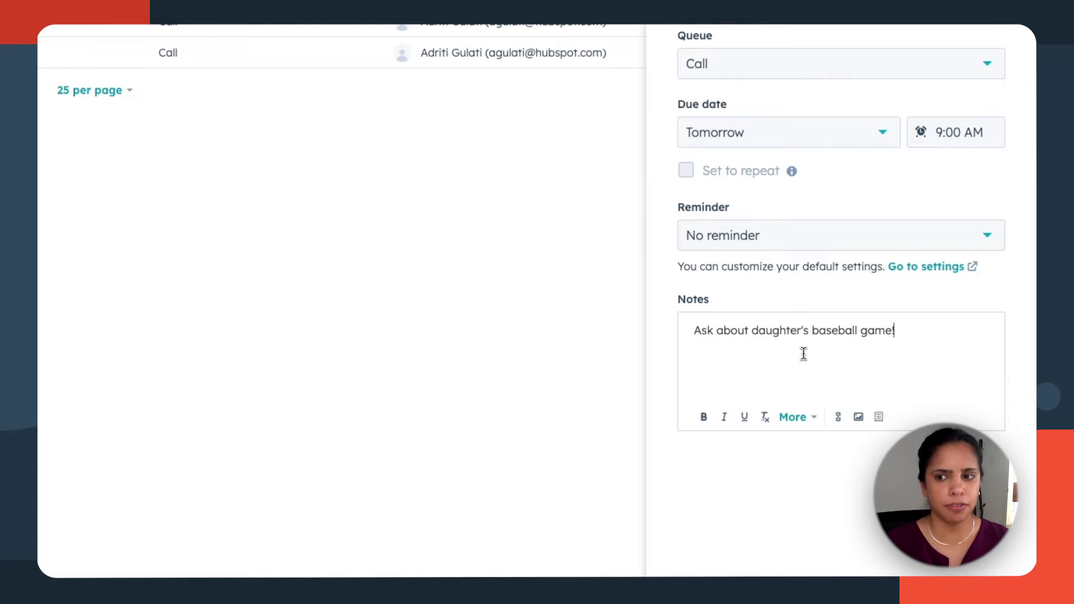
scroll(710, 530, down, 3)
click(714, 518)
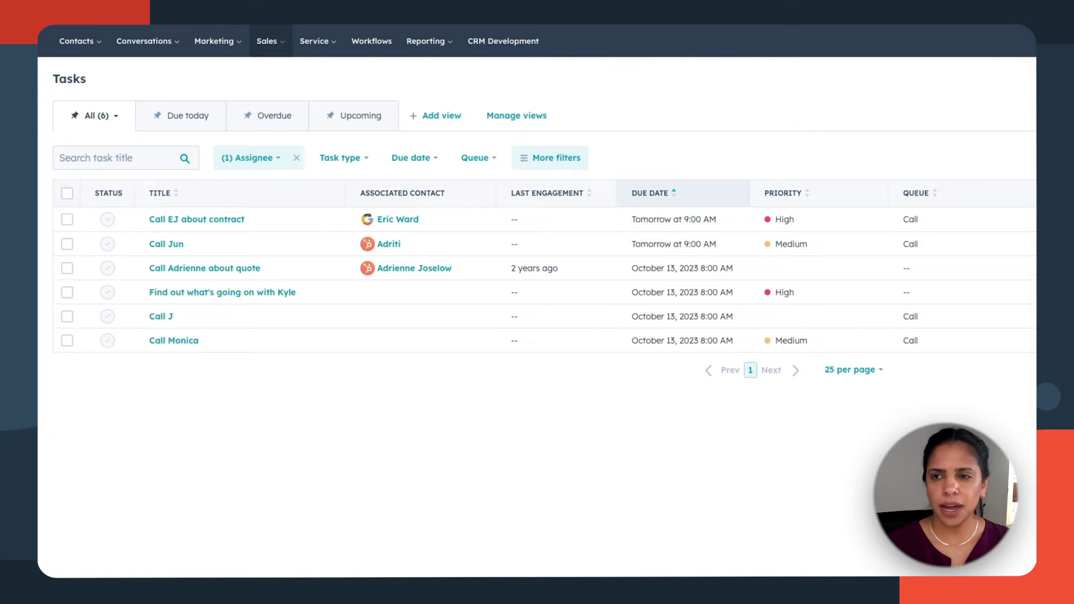
- Search the column editor for 'notes' and add the Notes column to the table
click(982, 111)
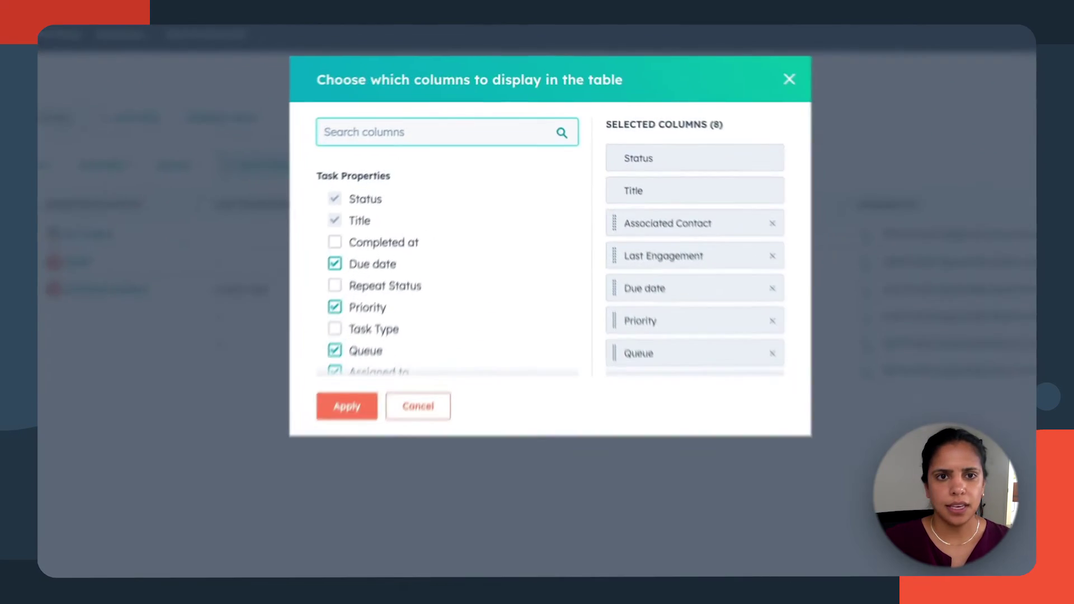
text(notes)
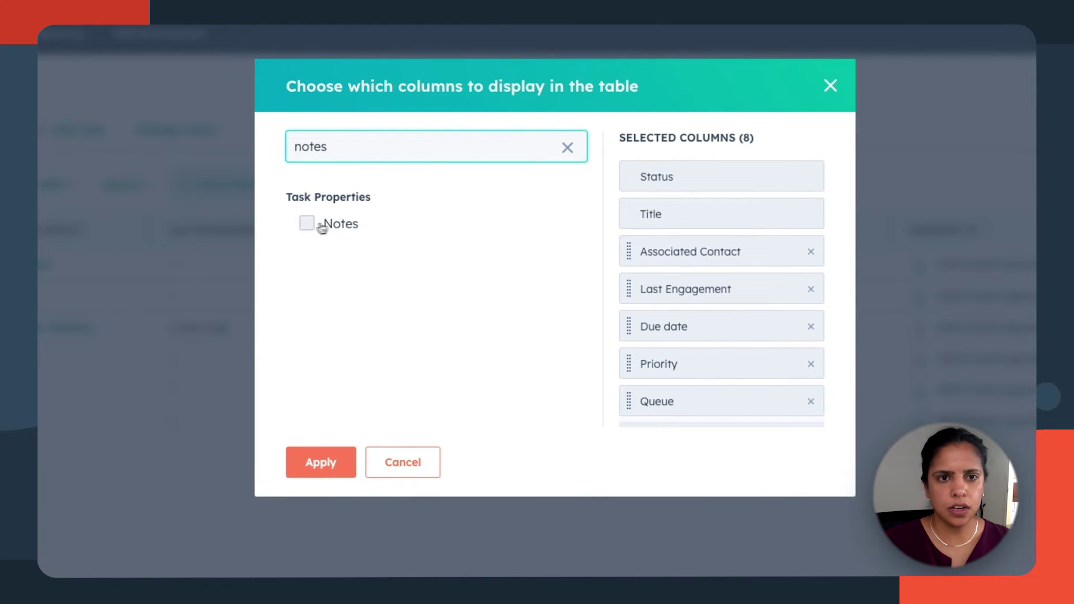
click(323, 225)
click(319, 471)
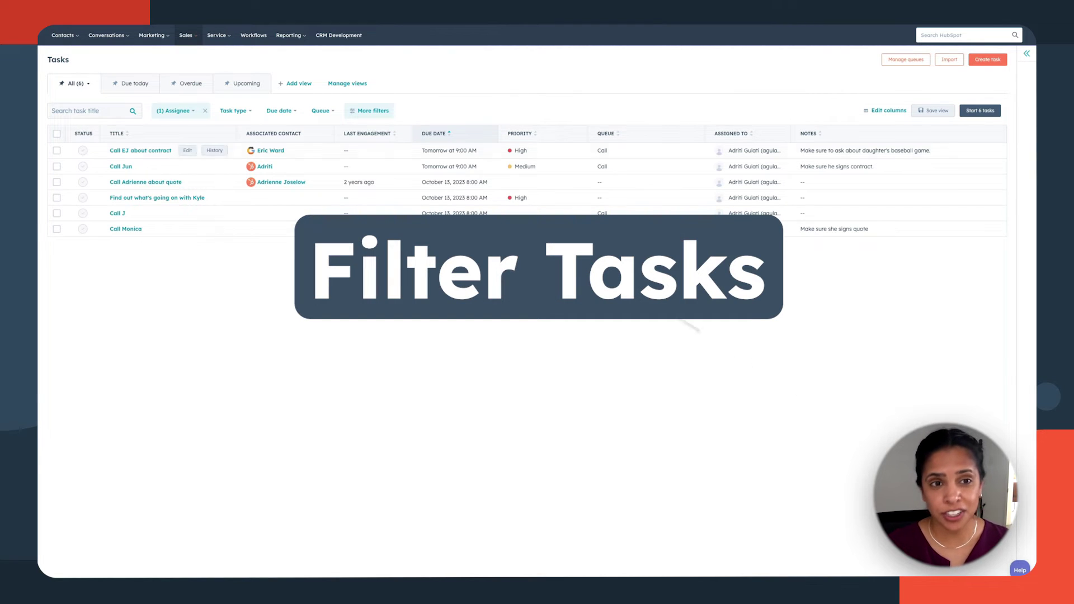
- Add a Priority filter set to High and apply it
click(373, 111)
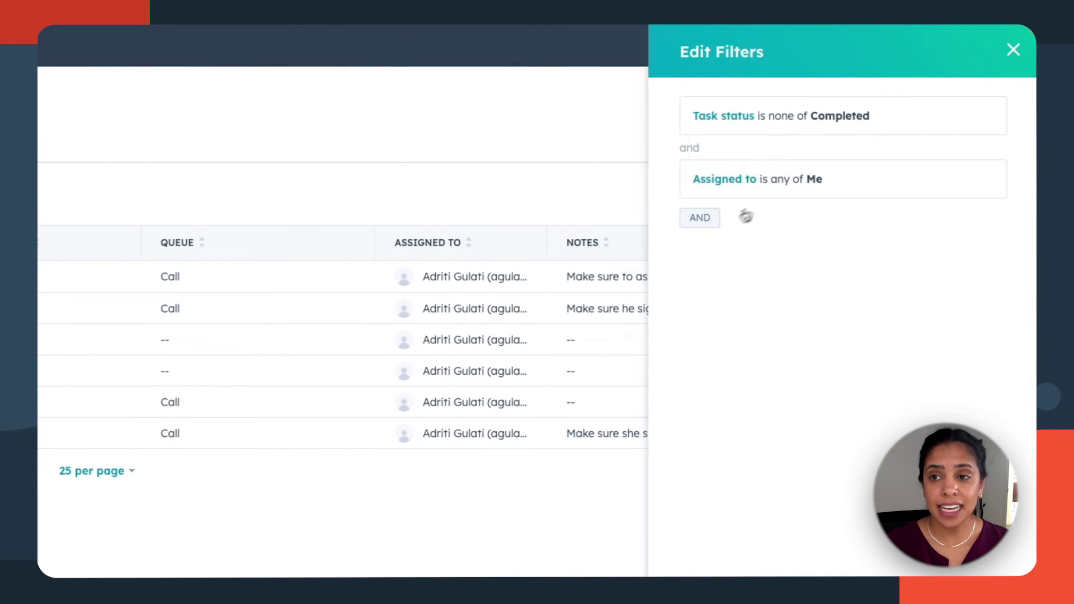
click(754, 218)
click(725, 242)
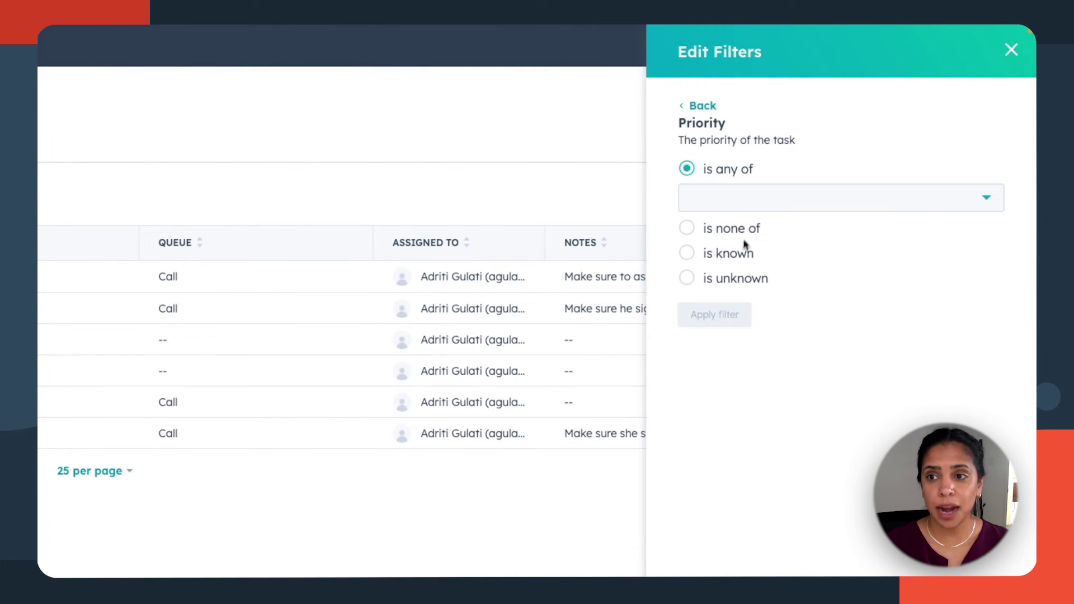
click(752, 200)
click(731, 335)
click(738, 394)
click(714, 318)
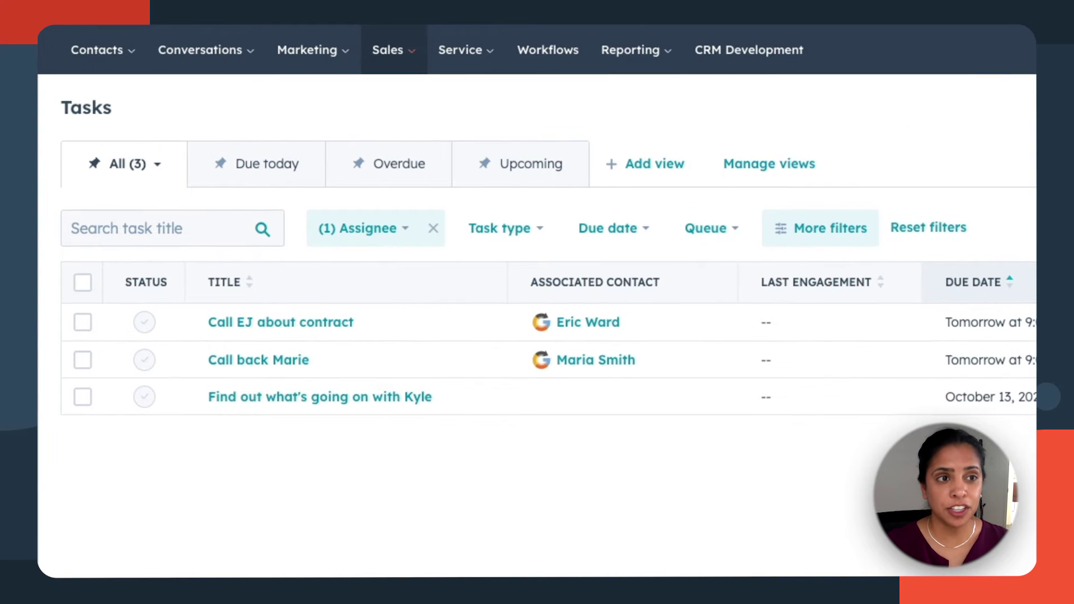
- Check the Due today, Overdue and Upcoming tabs, then return to All
click(281, 178)
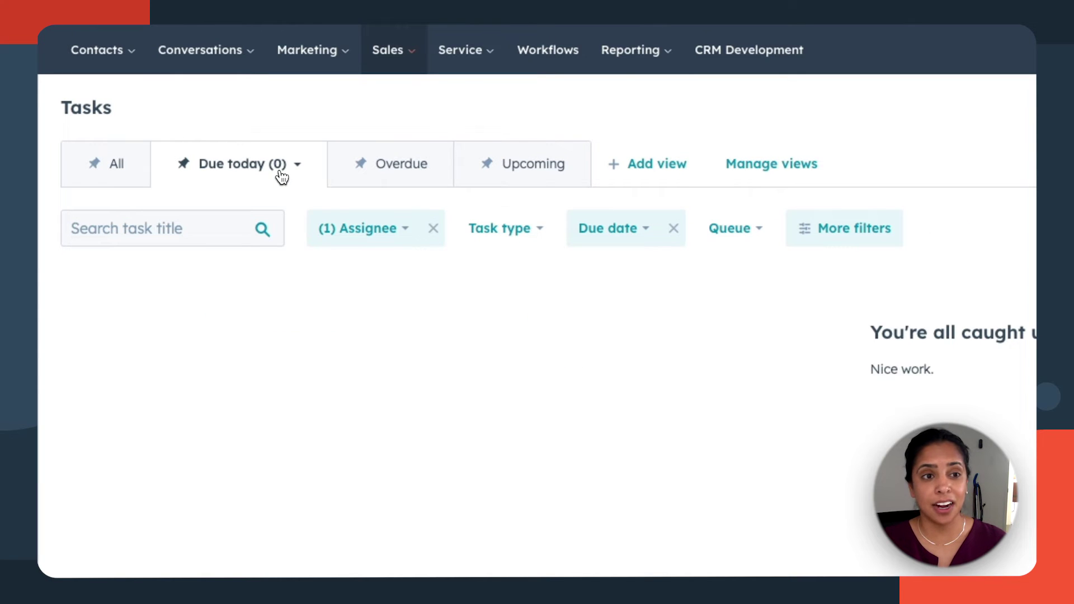
click(396, 185)
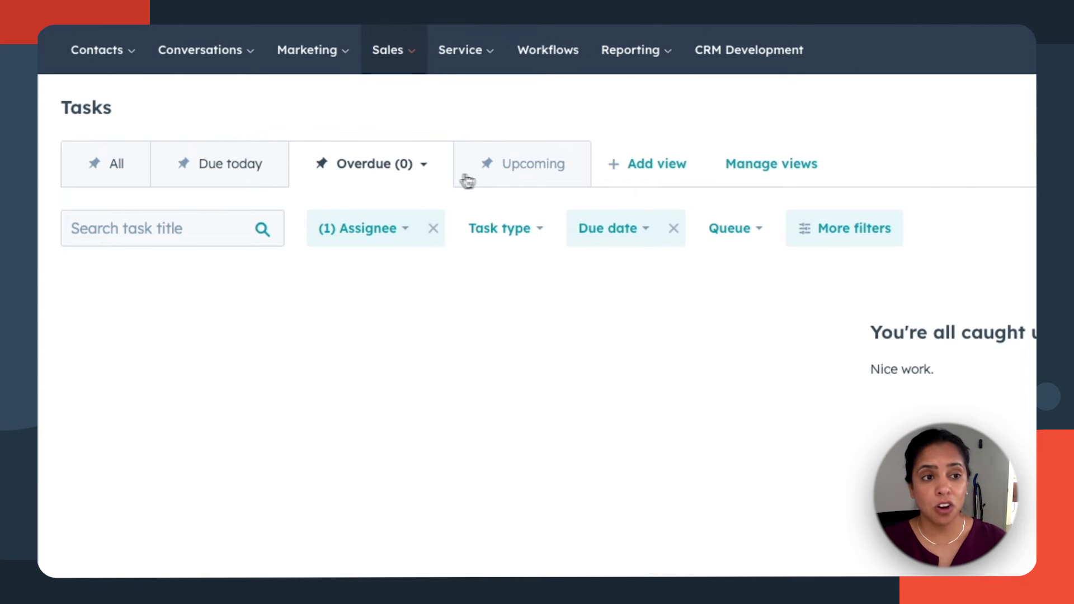
click(518, 181)
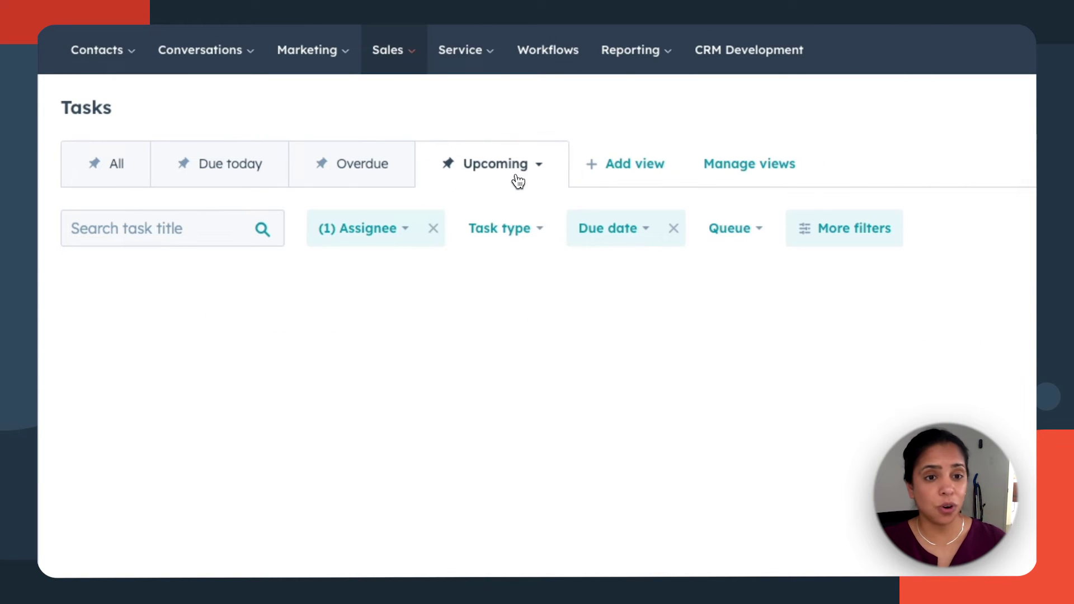
click(125, 170)
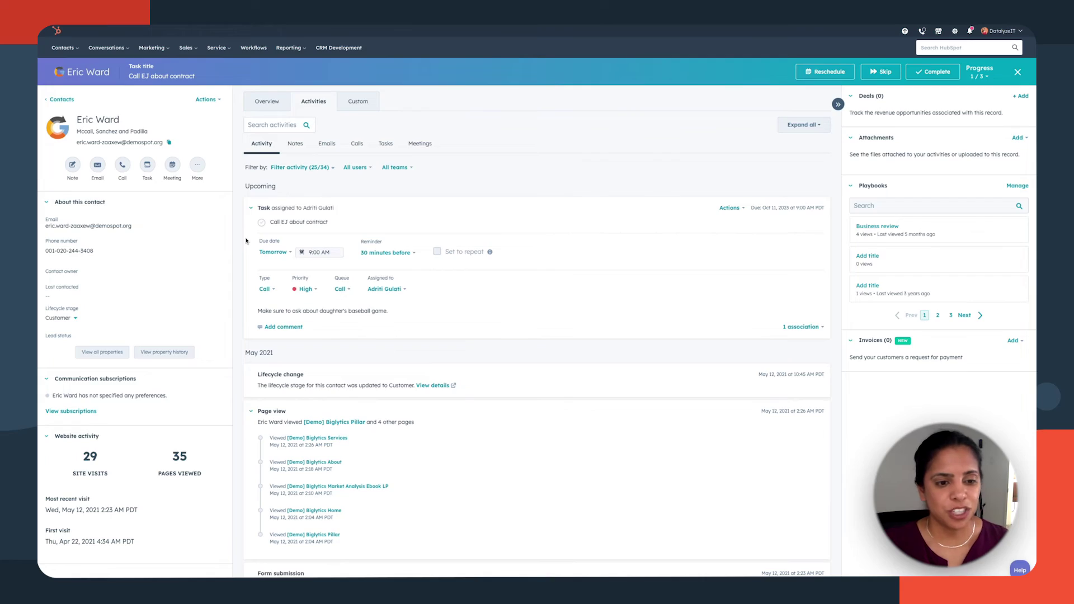
- Review the task's Tasks and Notes activity, skip to the next task, and return to the dashboard
scroll(246, 240, down, 7)
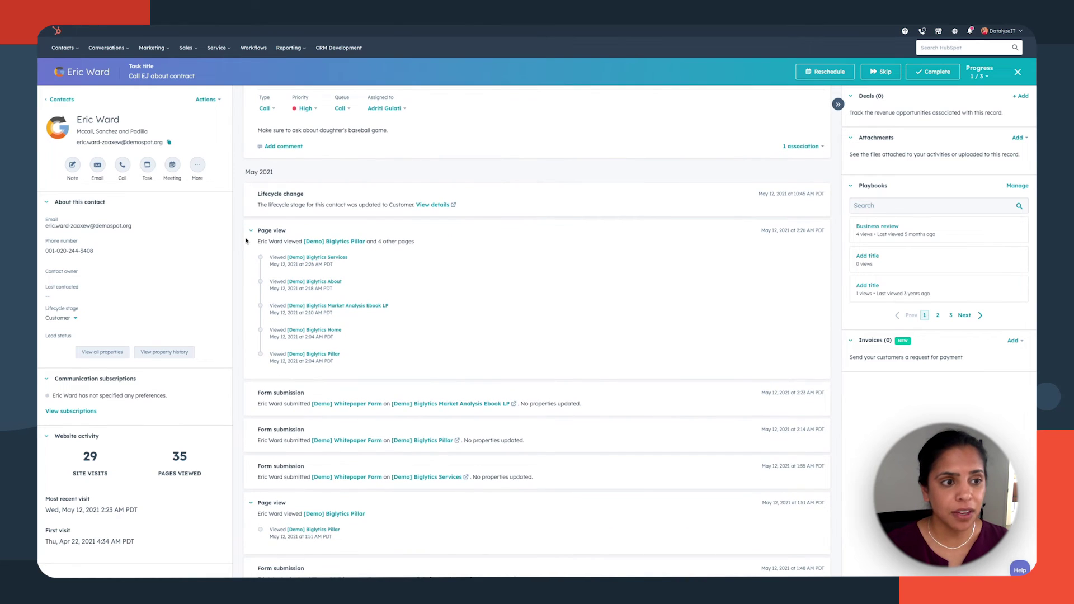
scroll(246, 240, up, 2)
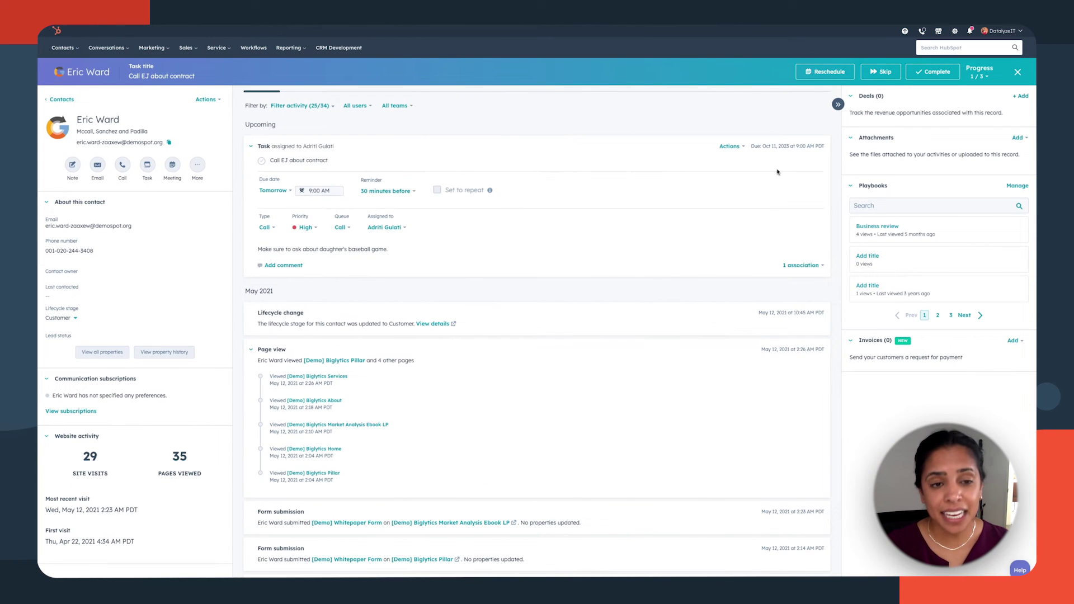
scroll(775, 172, up, 2)
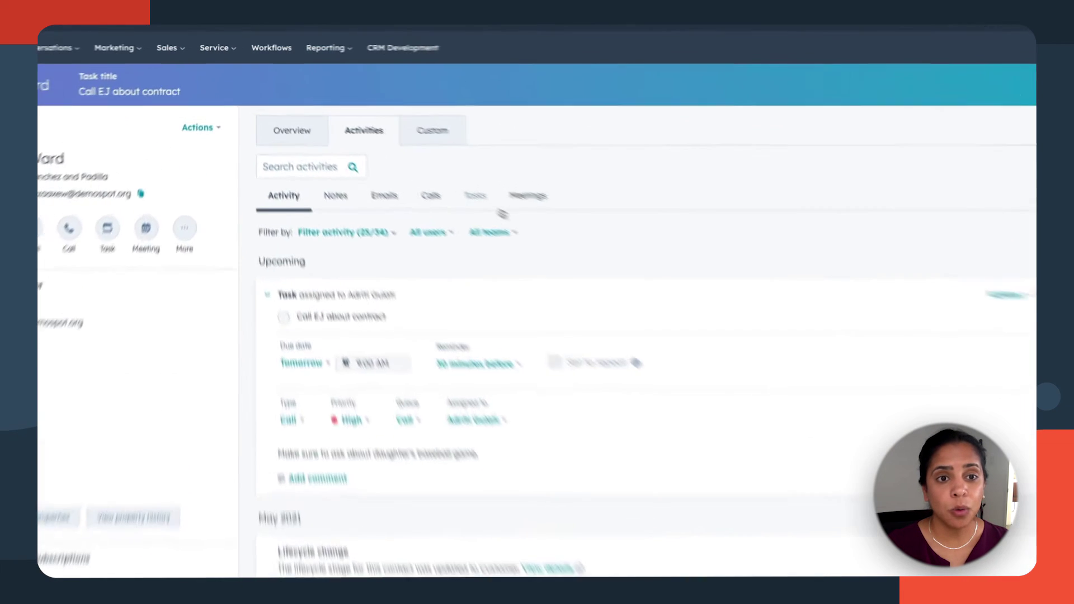
click(385, 143)
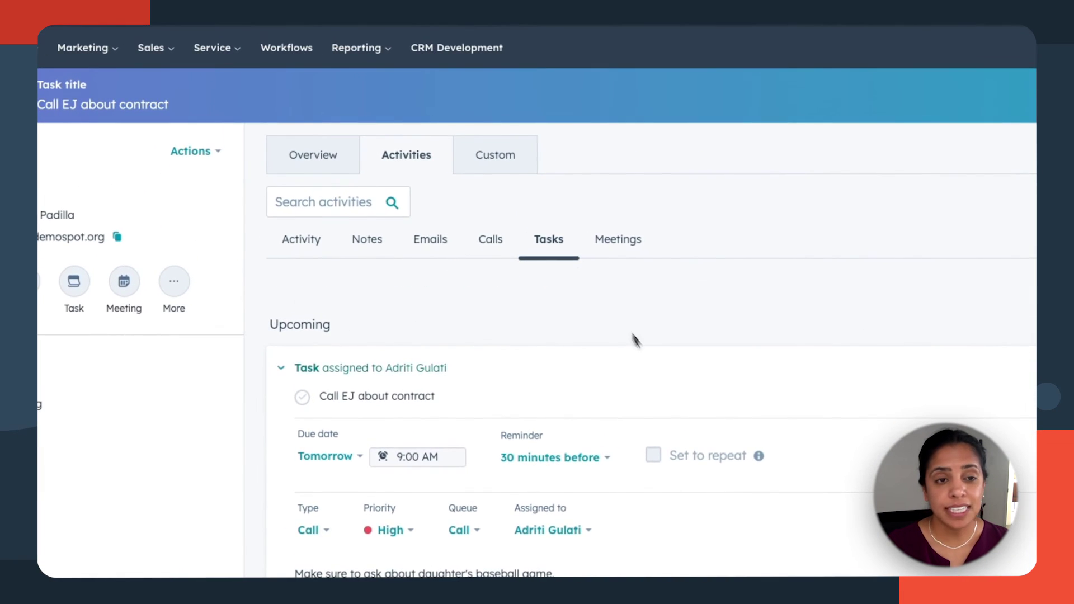
click(367, 246)
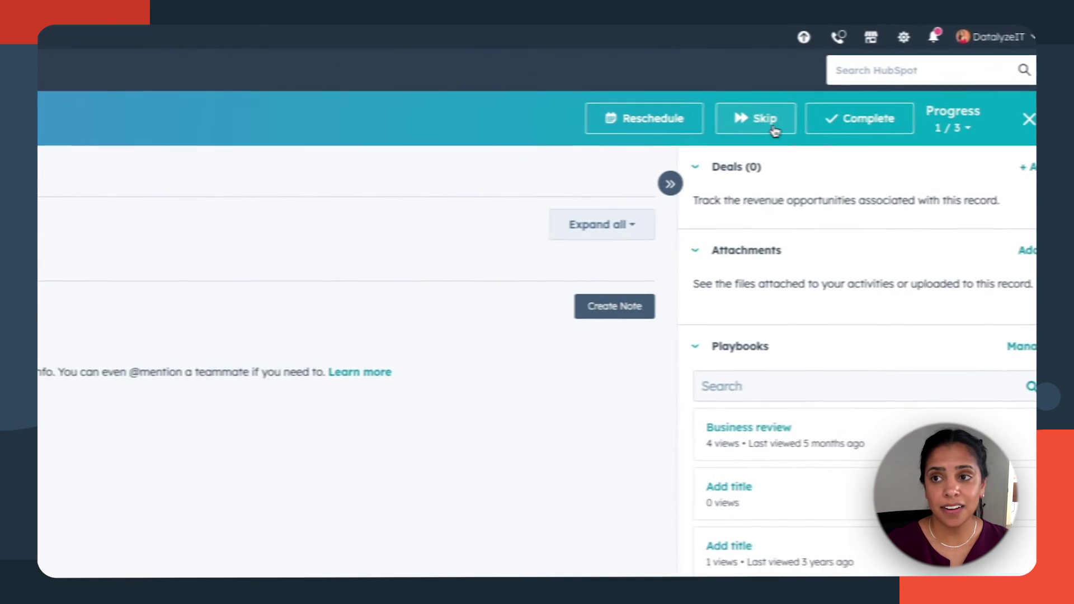
click(759, 129)
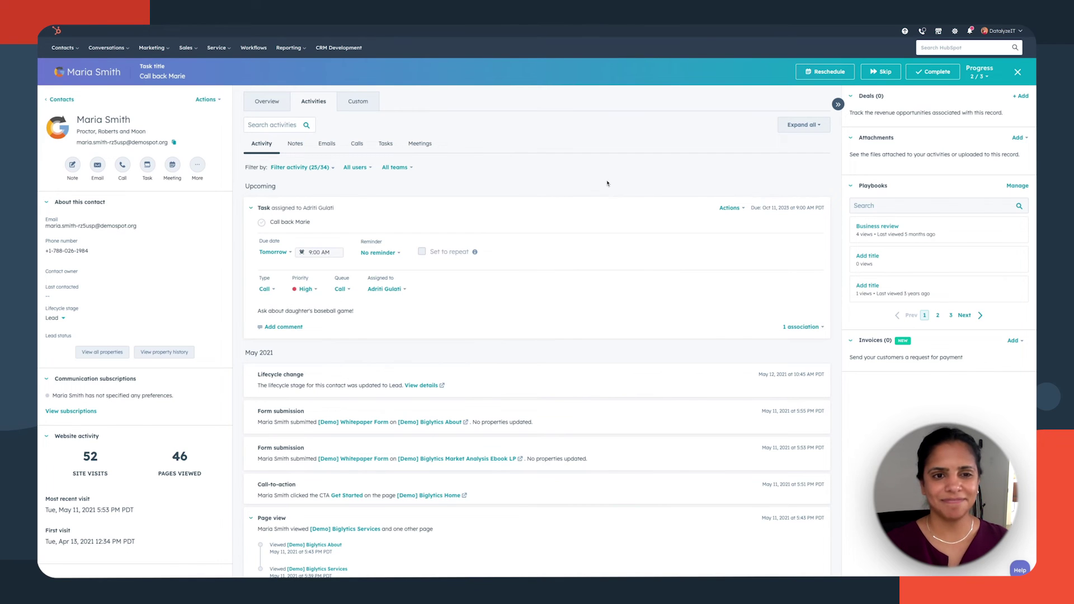
click(58, 33)
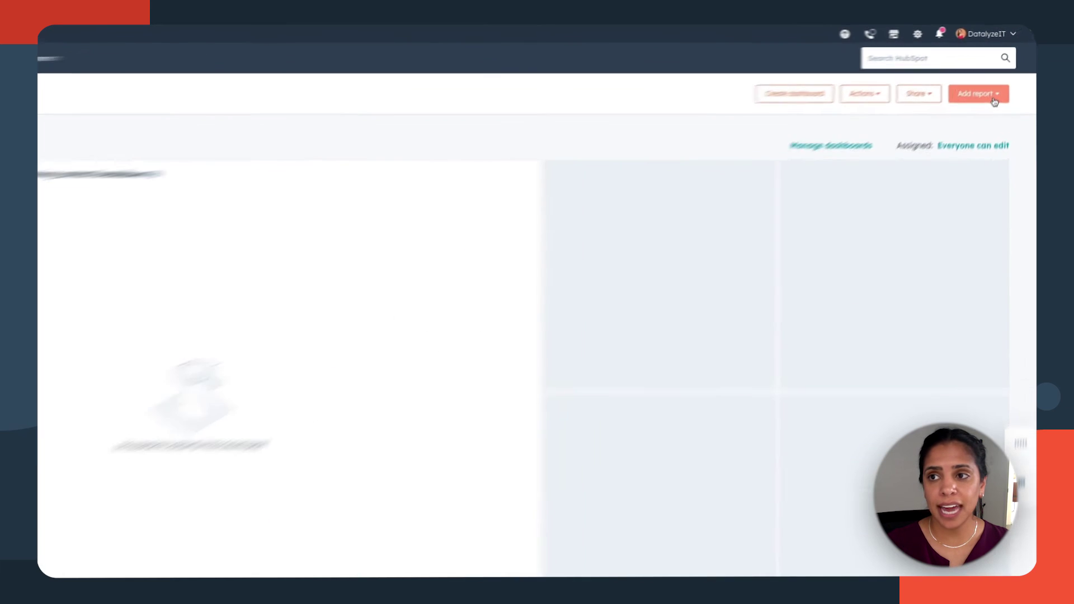
- Search the report templates for 'tasks' and scroll through the 13 results
click(1001, 73)
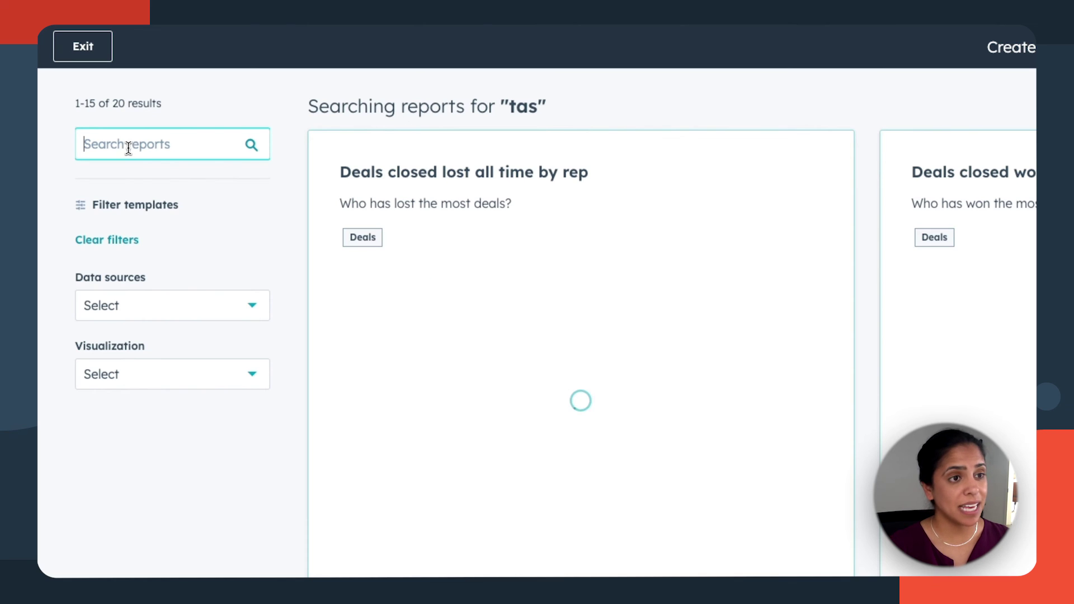
text(tasks)
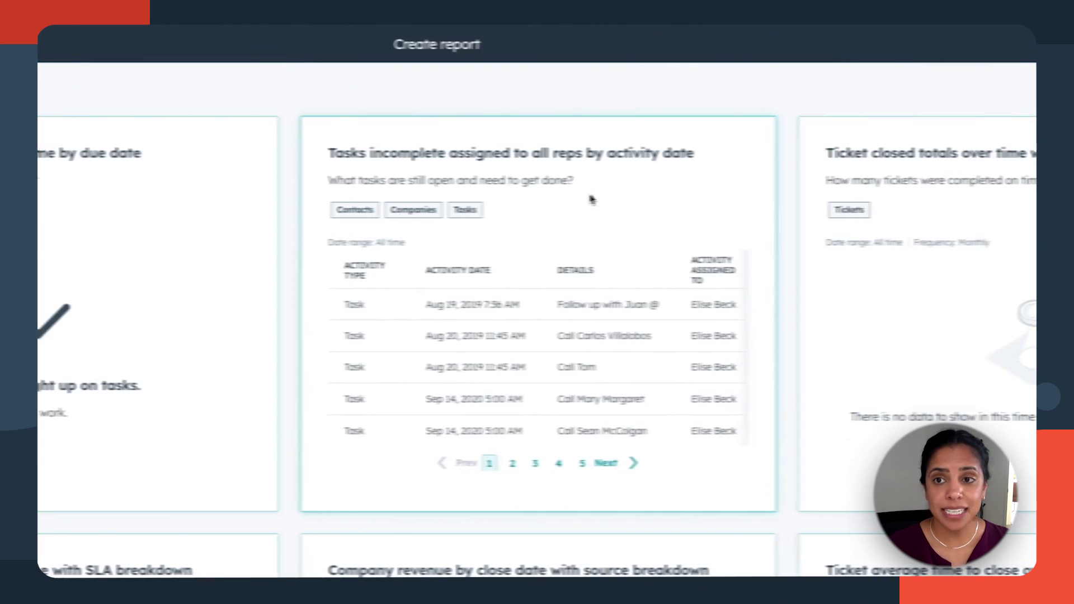
scroll(725, 150, down, 5)
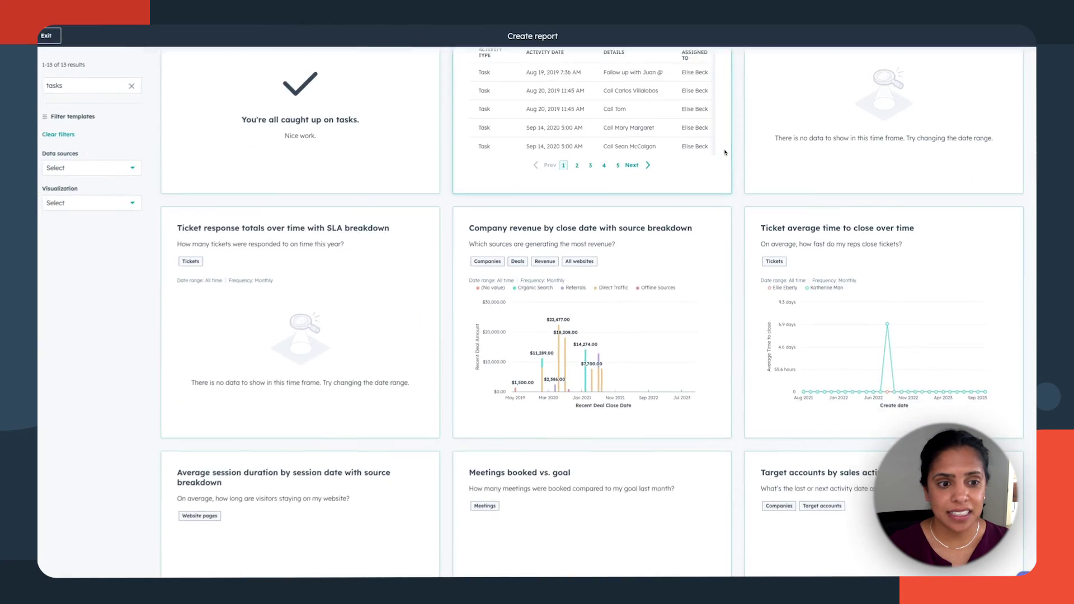
scroll(725, 150, down, 1)
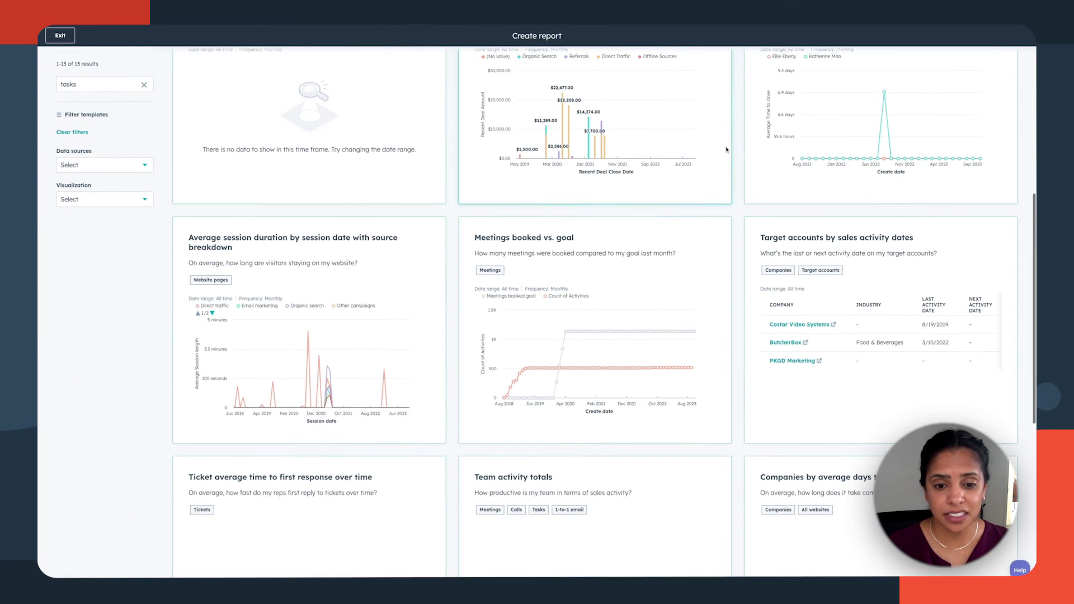